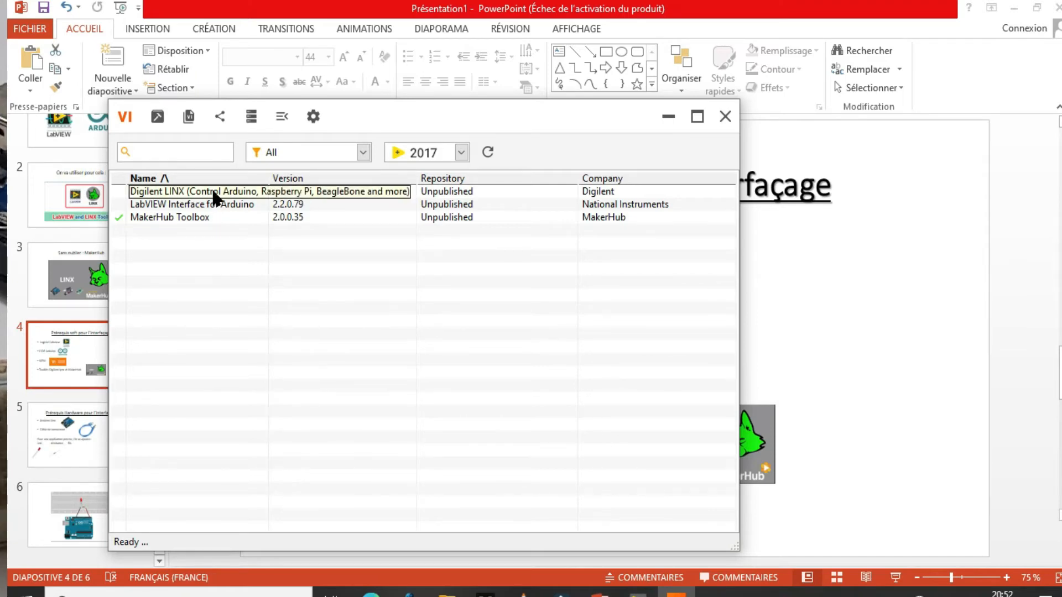
Install the Digilent LINX 3.0.1.192 package for LabVIEW 2017, accepting its license agreement and closing the installation results.
left_click(460, 148)
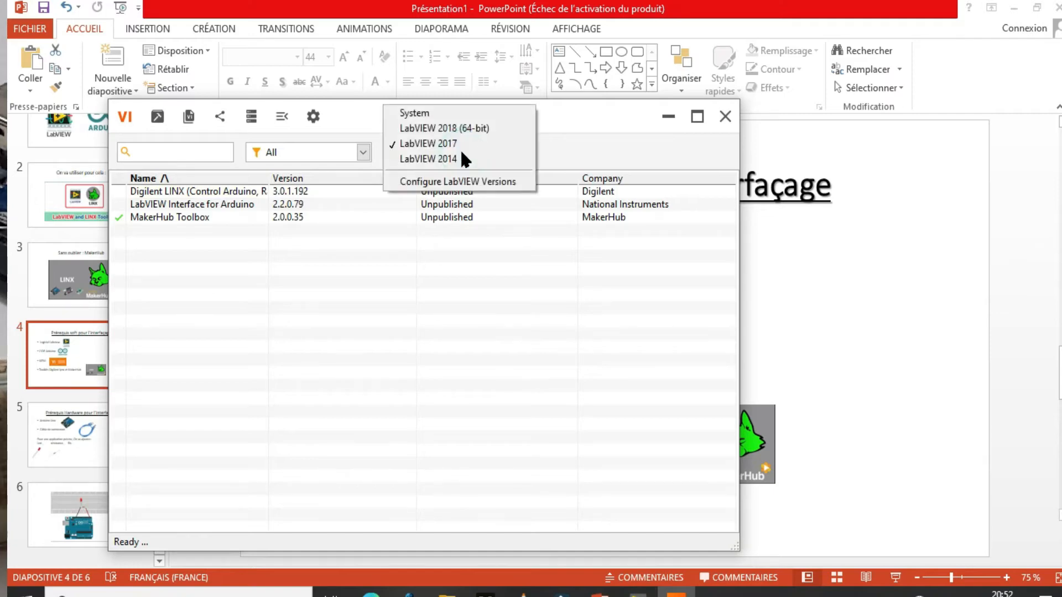
left_click(588, 146)
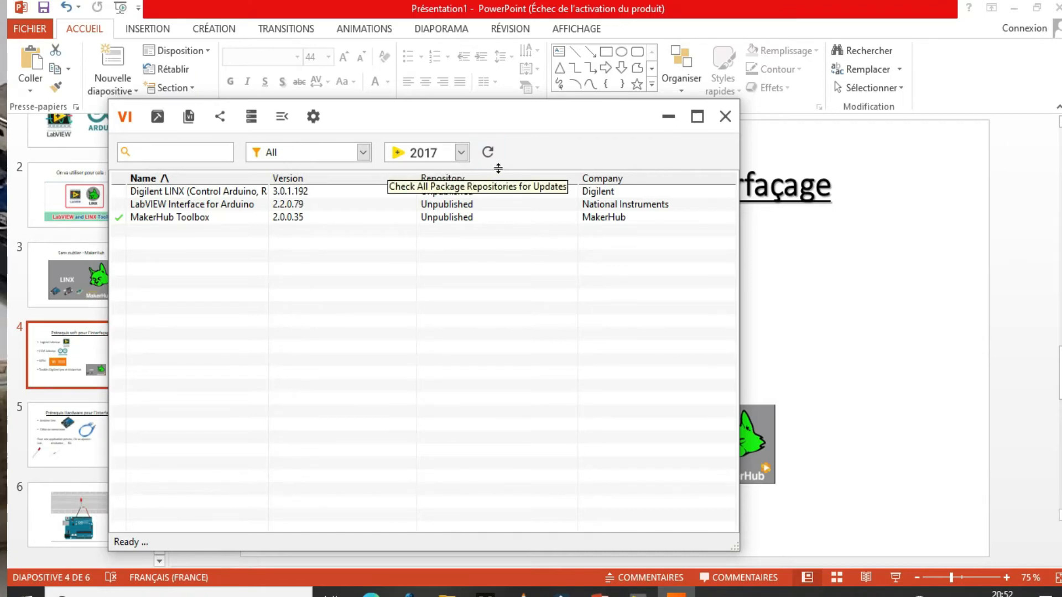
left_click(203, 194)
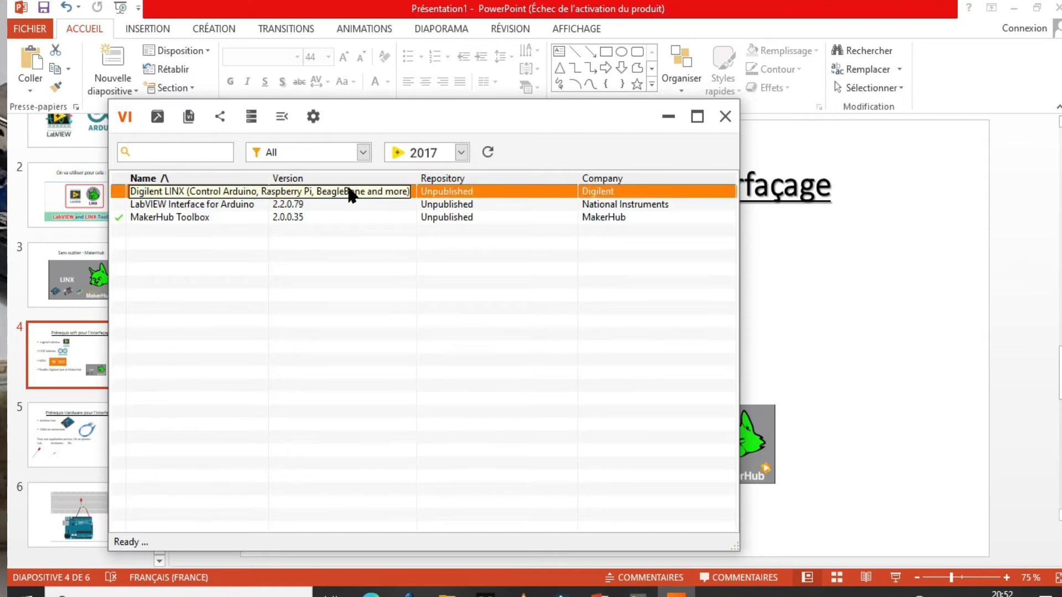
left_click(416, 192)
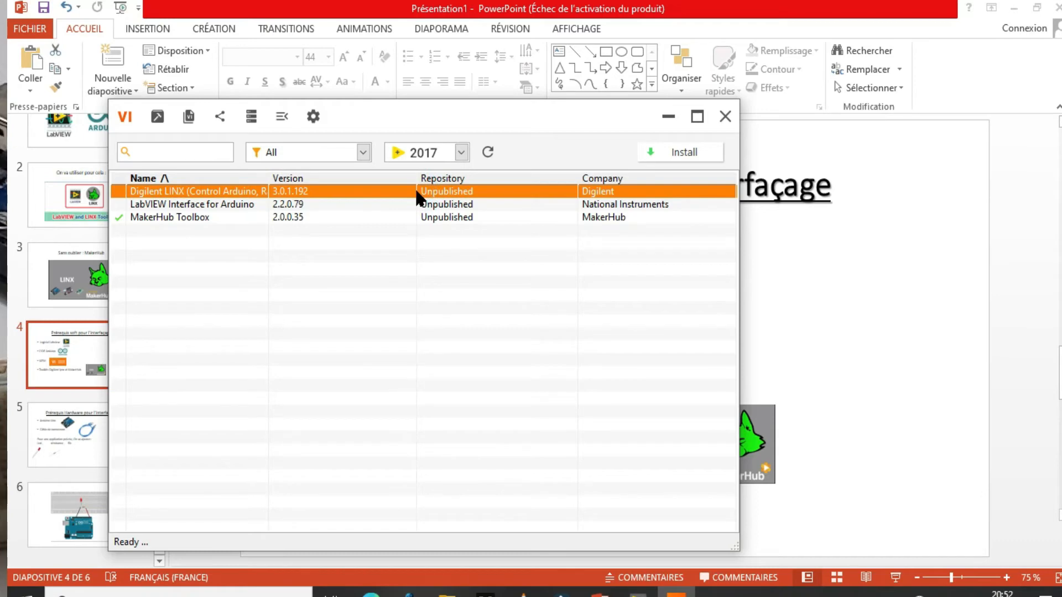
right_click(358, 188)
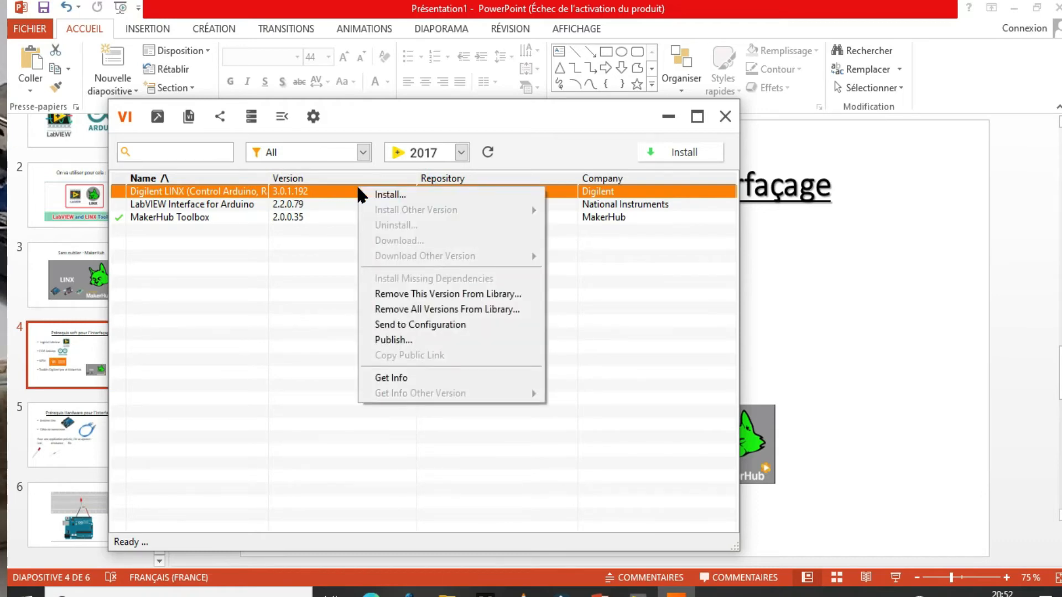
left_click(393, 191)
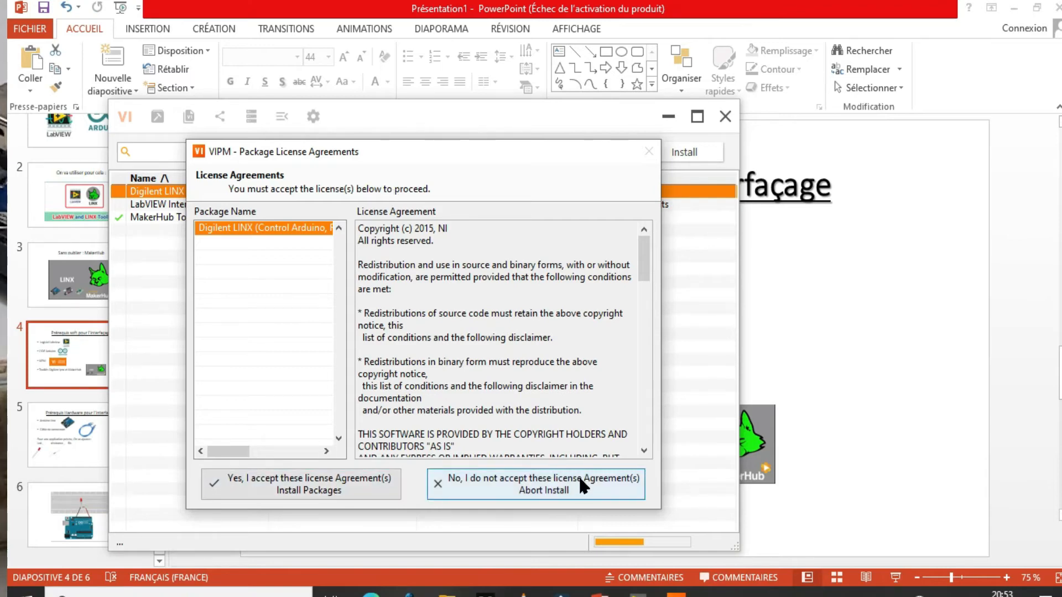
left_click(302, 485)
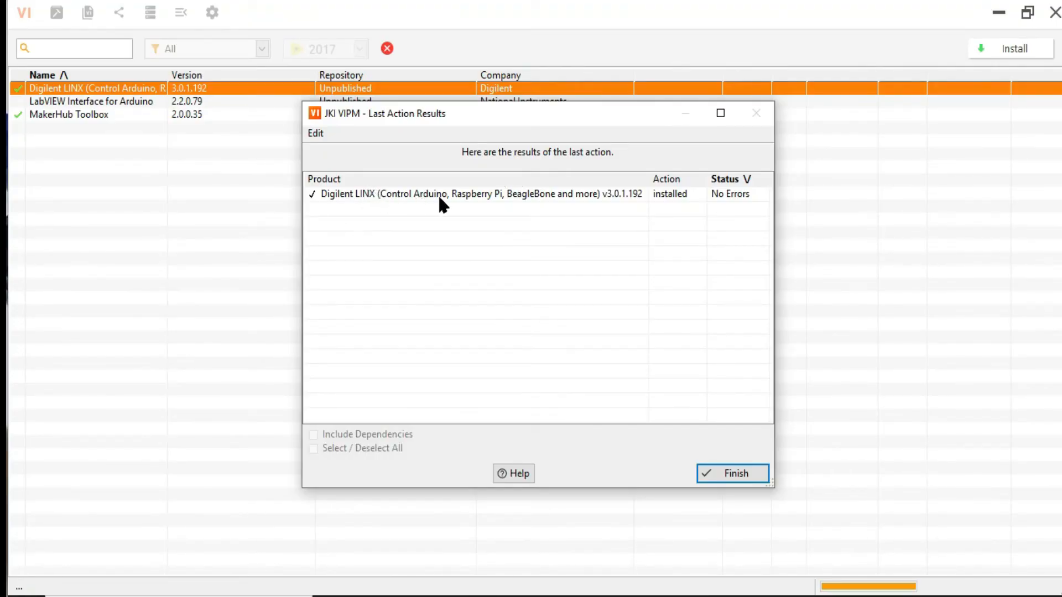
left_click(739, 474)
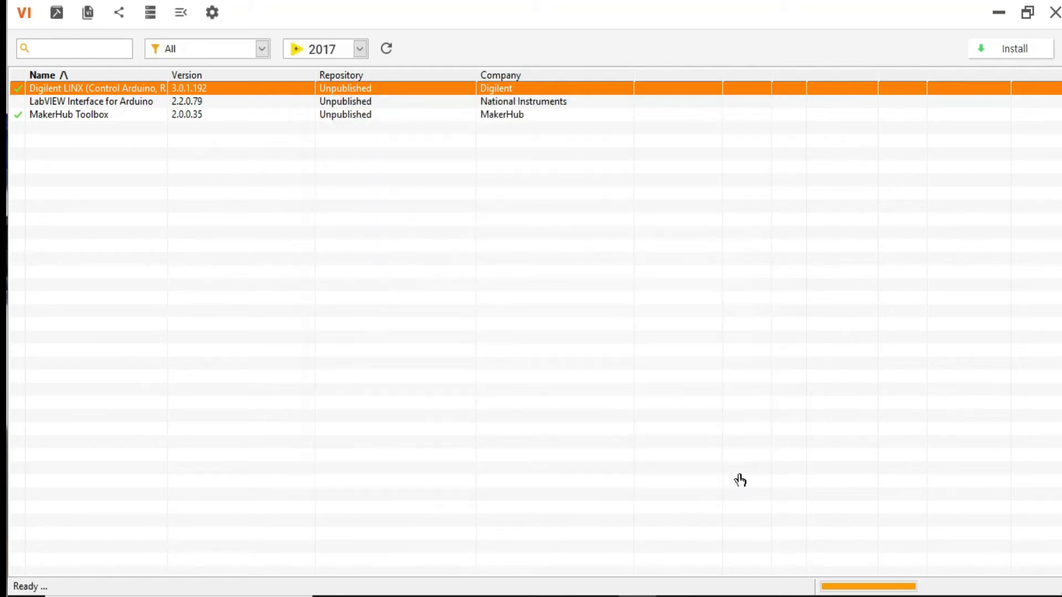
Switch to LabVIEW and launch the MakerHub LINX Firmware Wizard.
mouse_move(685, 594)
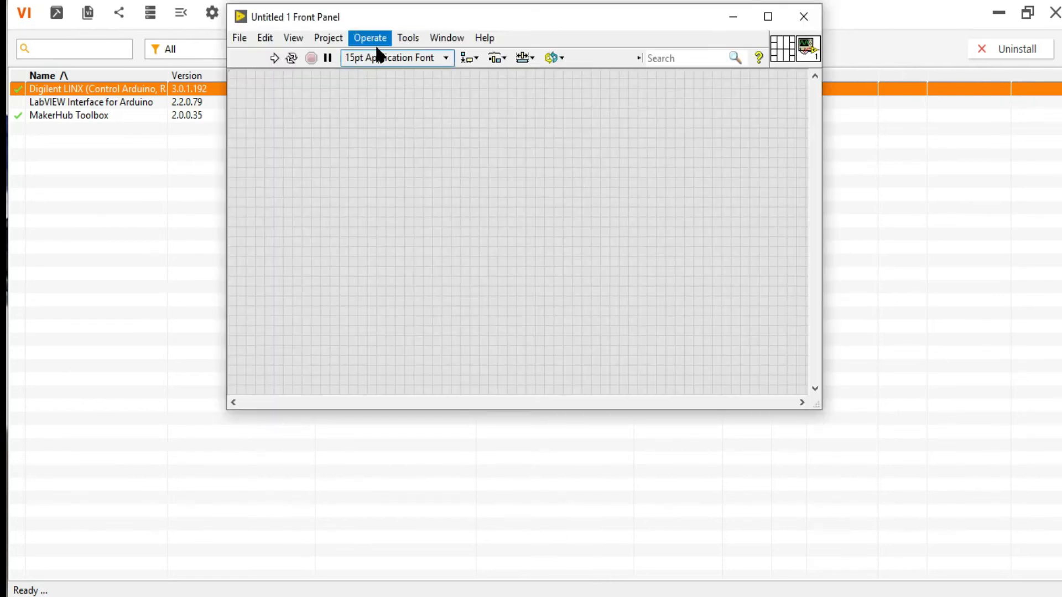
left_click(417, 40)
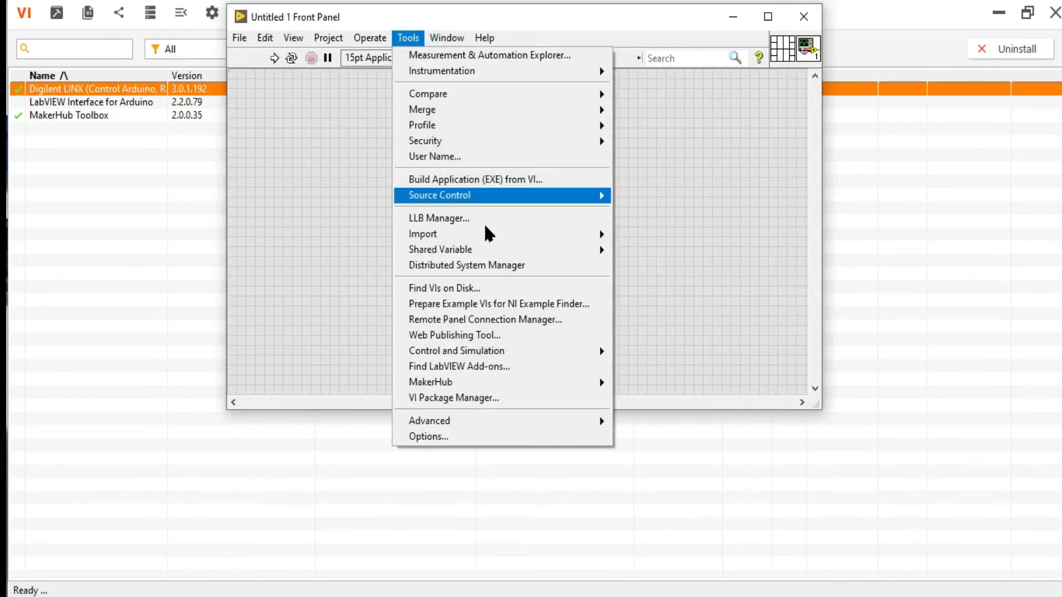
mouse_move(526, 384)
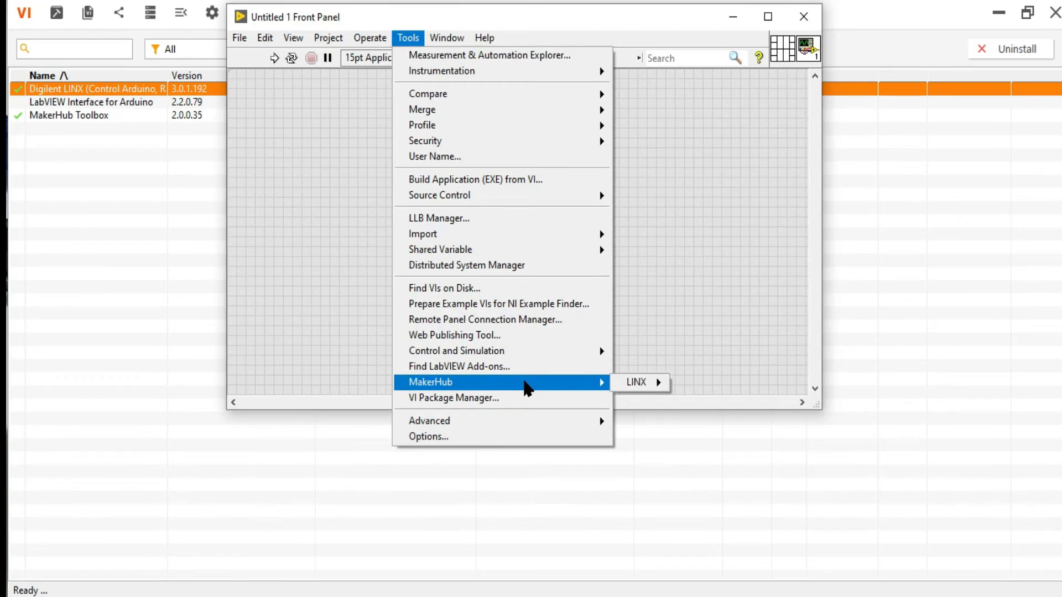
mouse_move(638, 389)
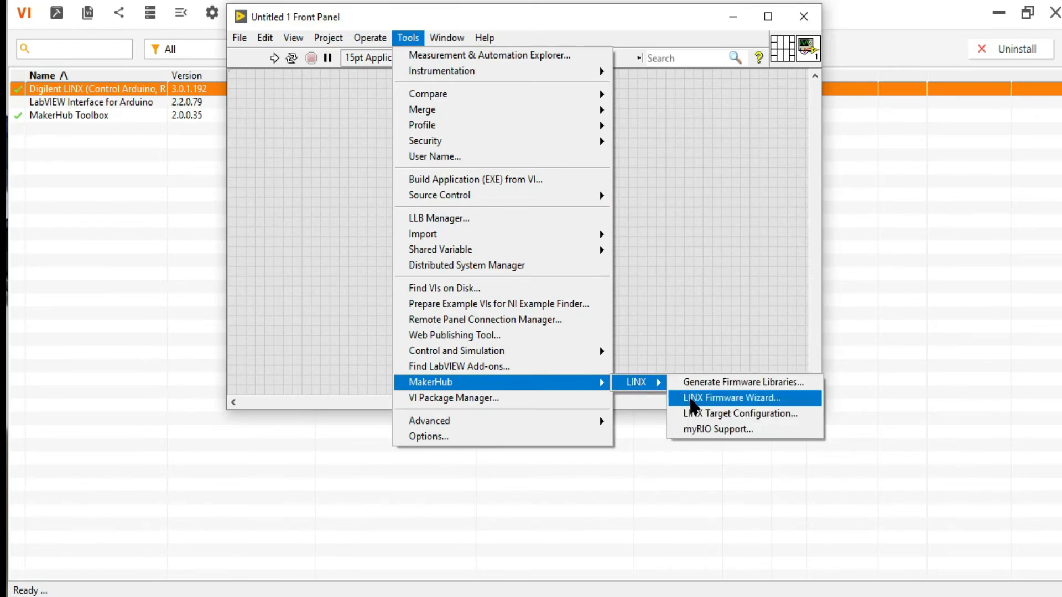
left_click(692, 405)
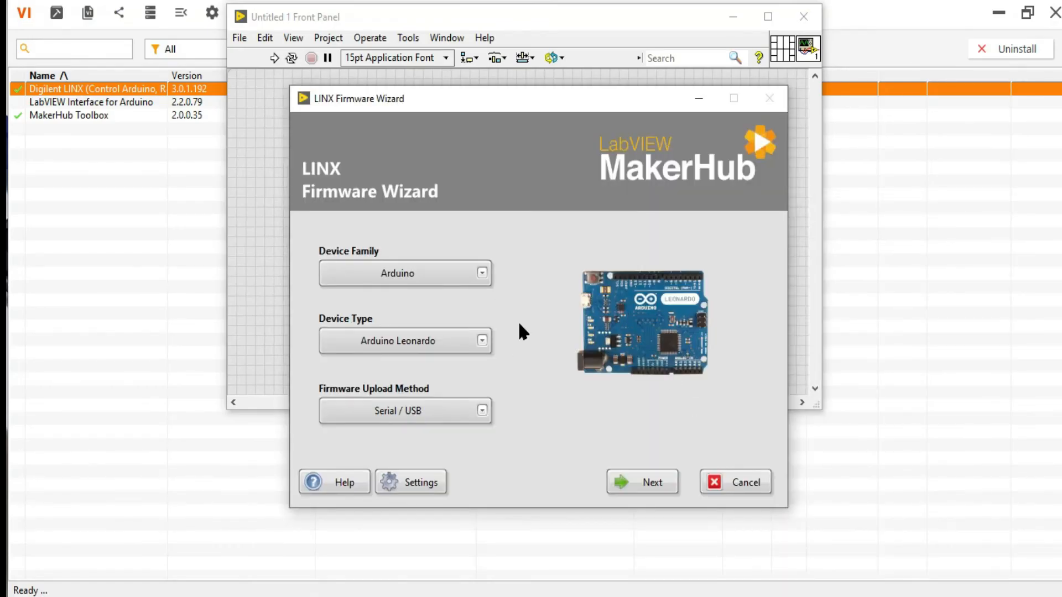
Configure the firmware wizard for the Arduino family, Arduino Uno device type and Serial / USB upload method, and proceed to port selection.
left_click(485, 274)
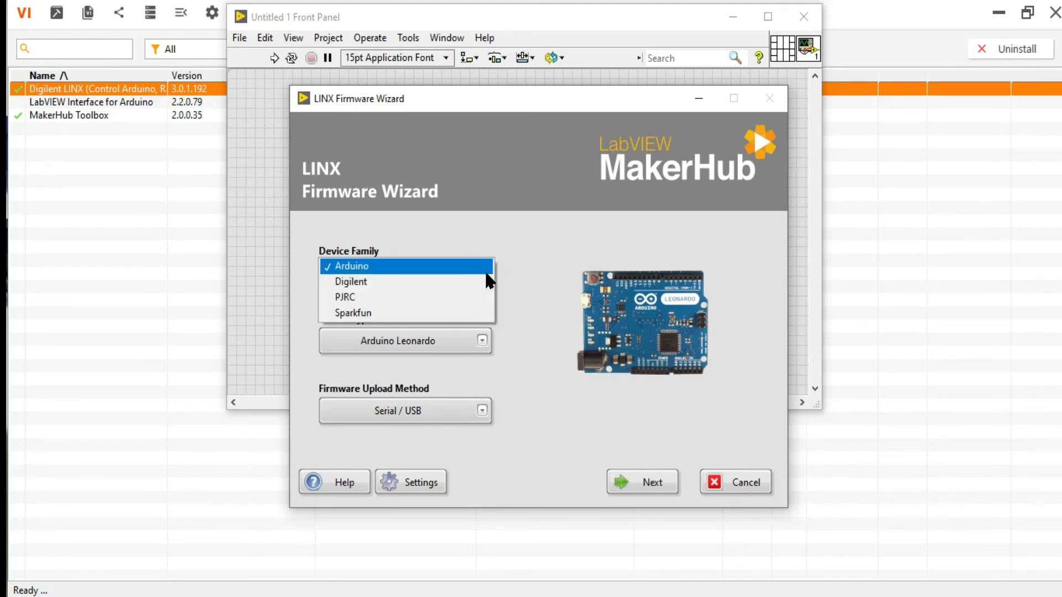
left_click(464, 268)
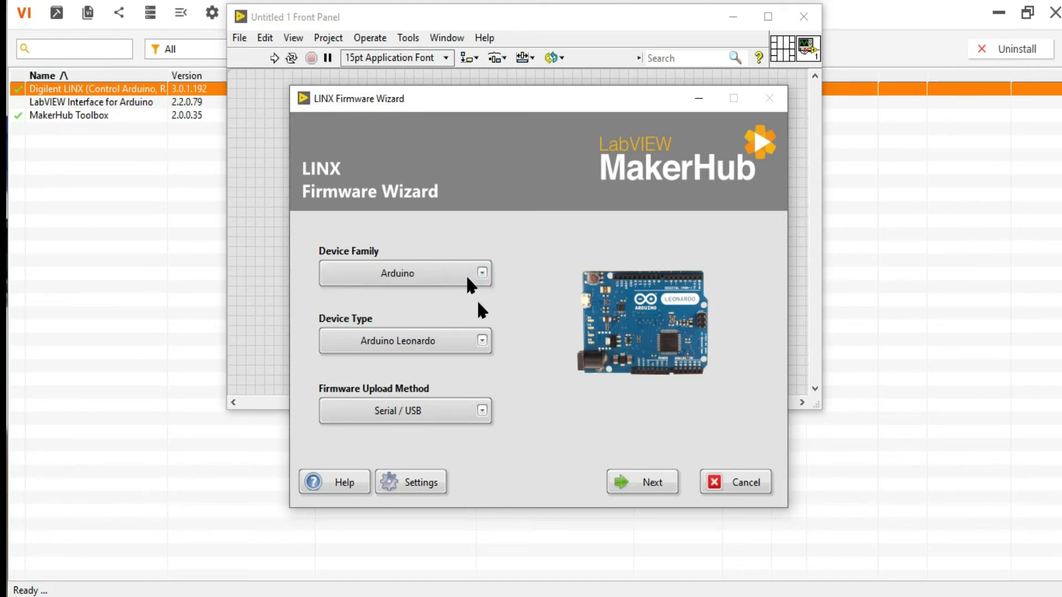
left_click(480, 341)
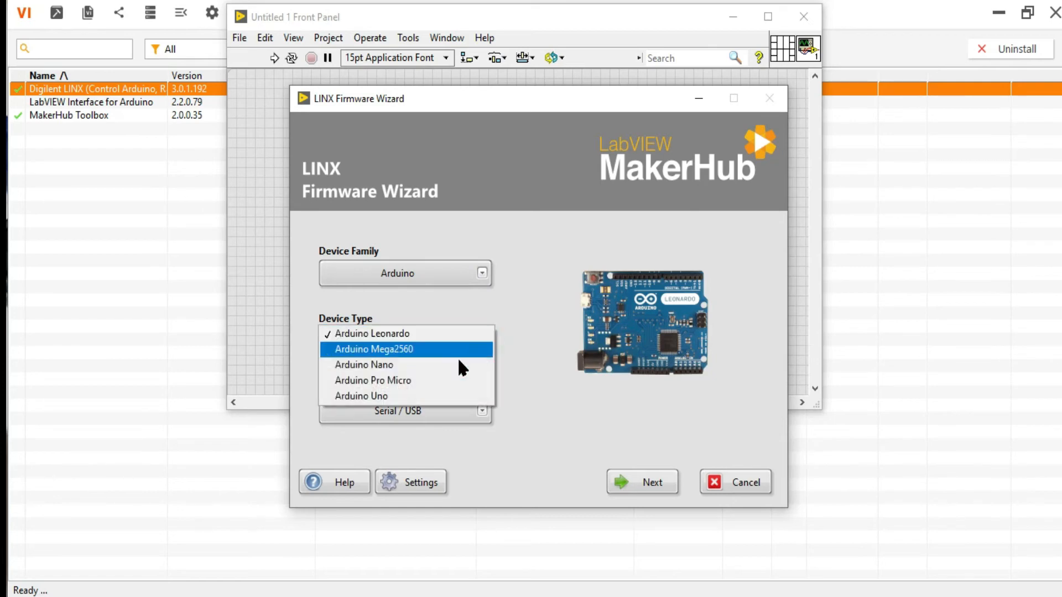
left_click(437, 397)
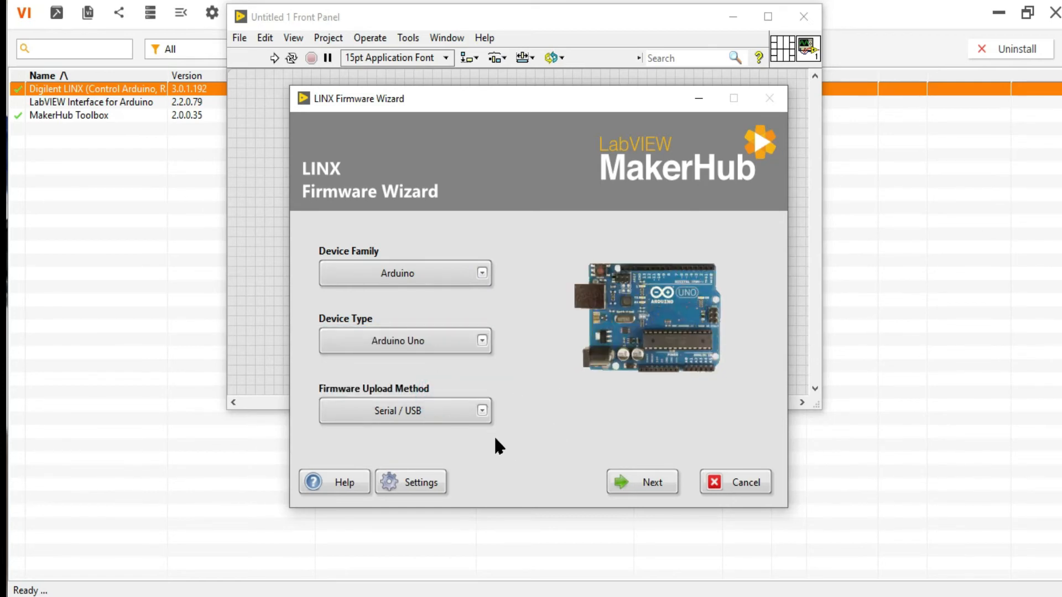
left_click(483, 414)
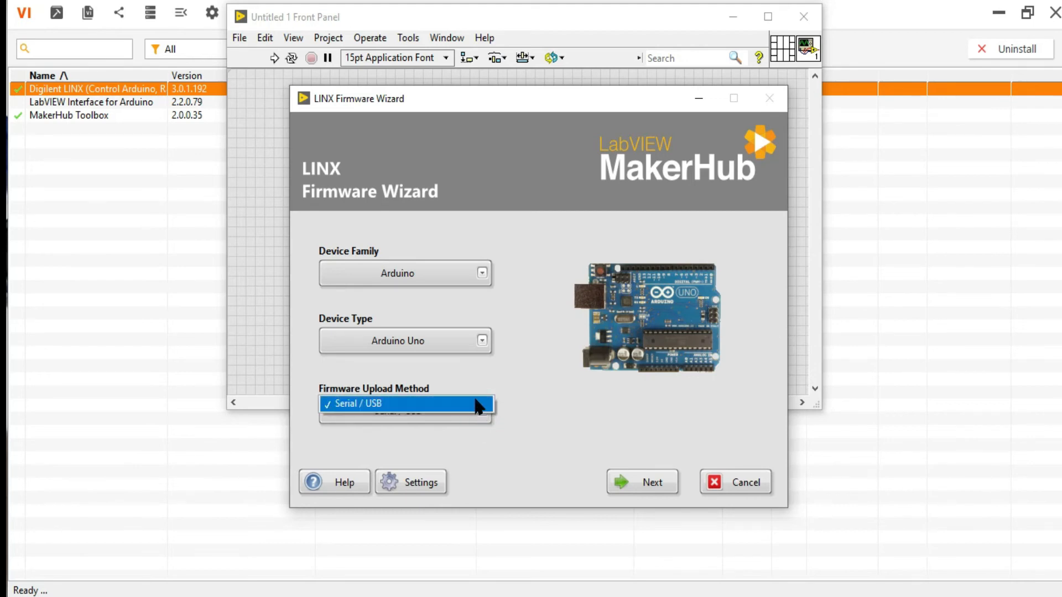
left_click(567, 433)
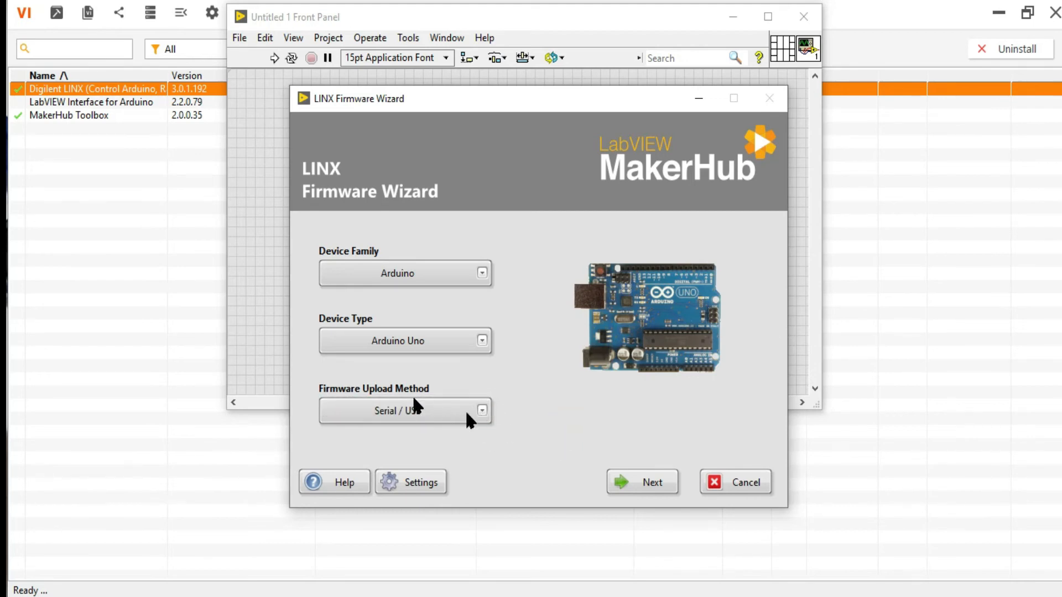
left_click(662, 478)
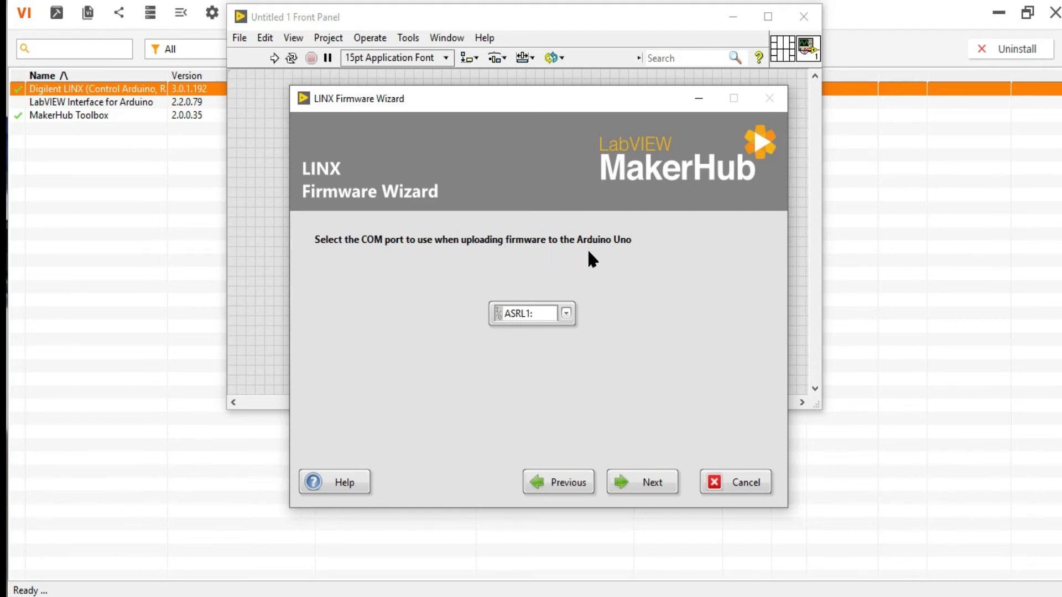
Choose COM3 as the port for uploading firmware to the Arduino Uno and continue to the firmware options.
left_click(569, 313)
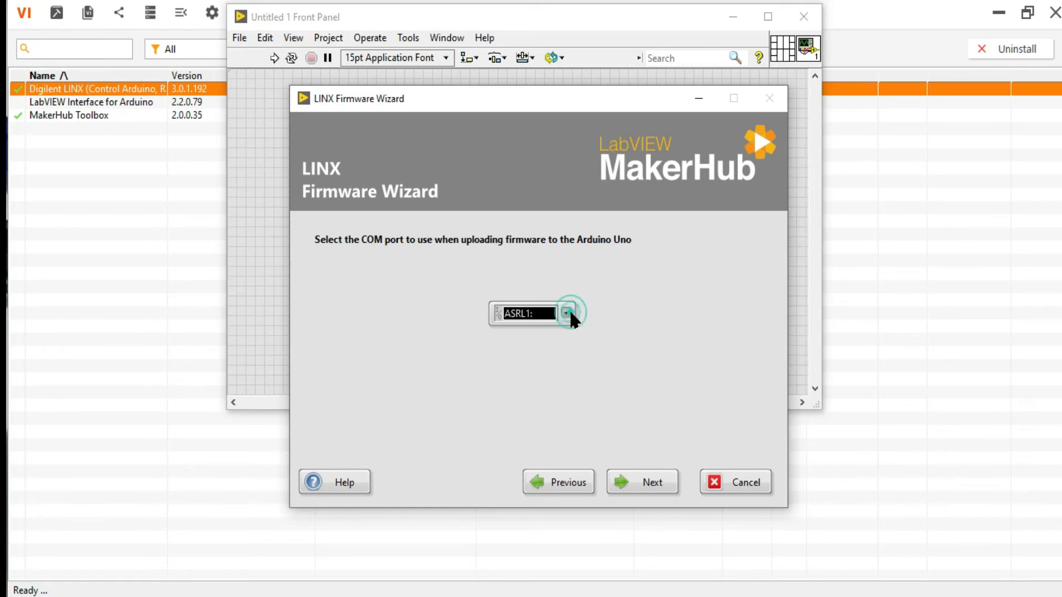
left_click(569, 311)
left_click(562, 310)
left_click(564, 313)
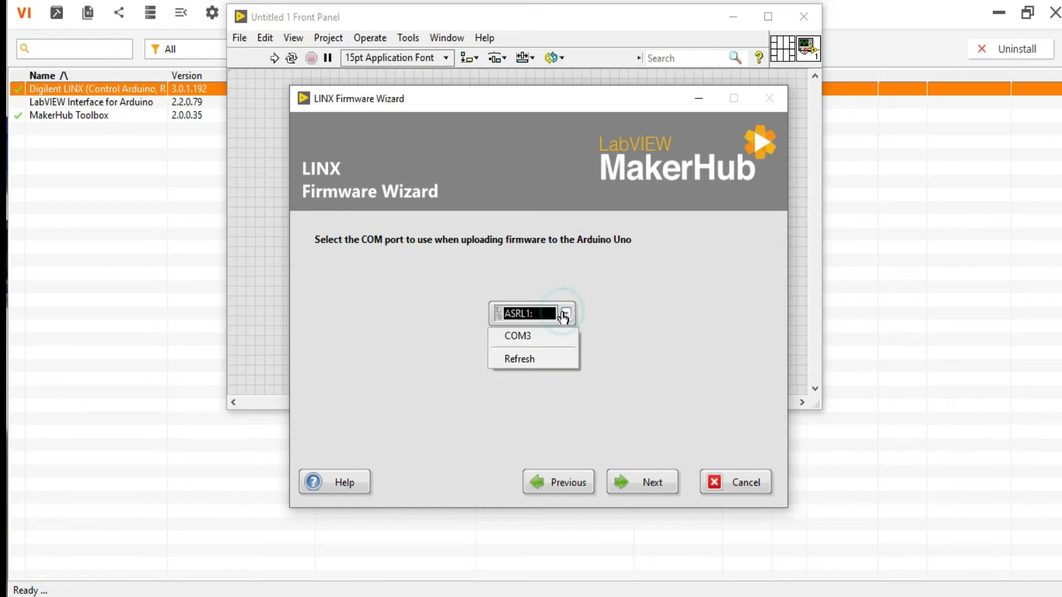
left_click(534, 337)
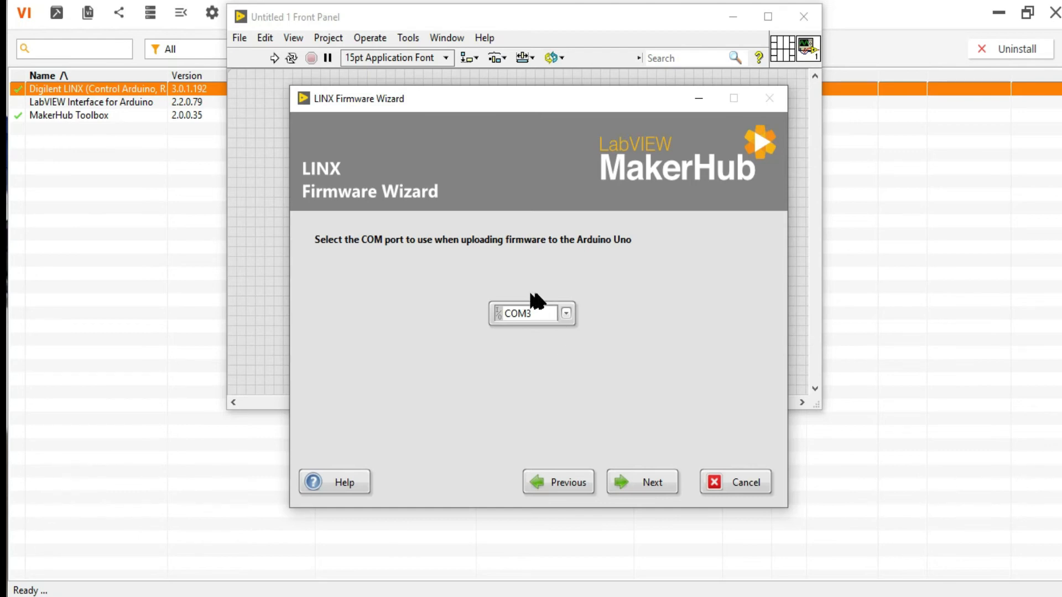
left_click(566, 315)
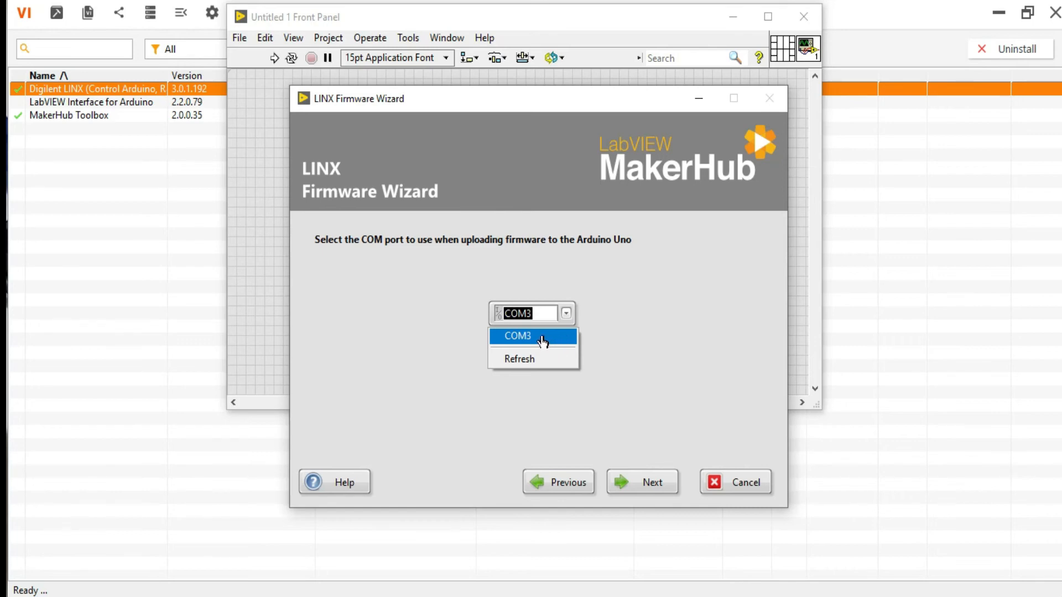
left_click(541, 337)
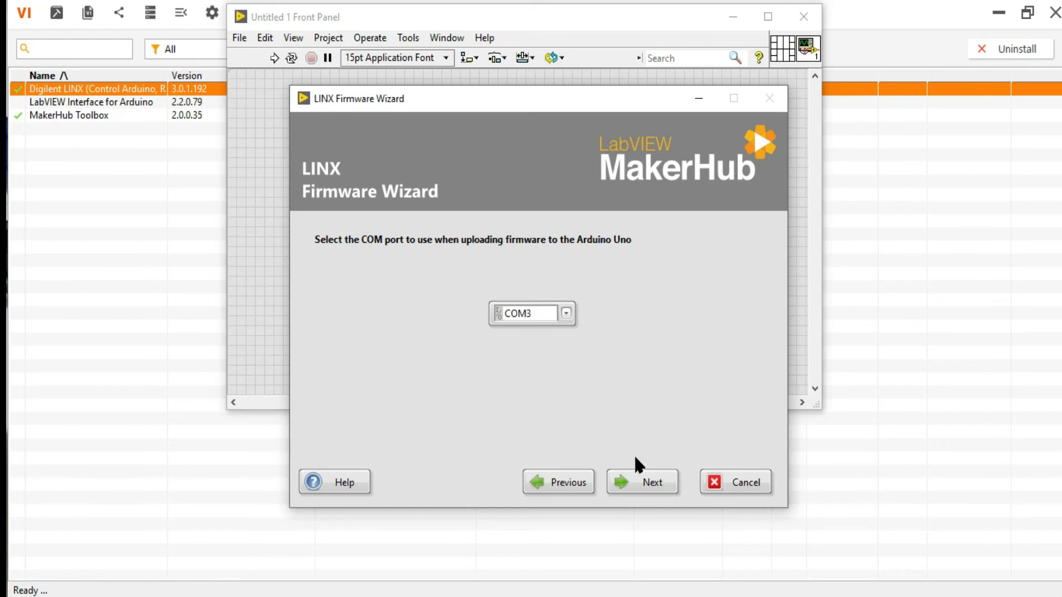
left_click(641, 483)
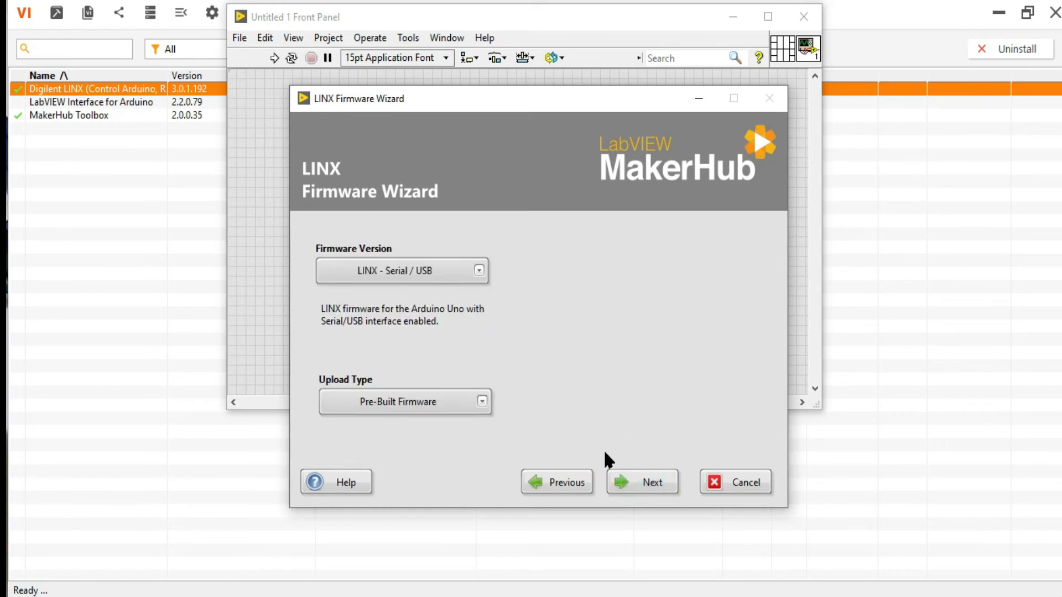
Upload the LINX - Serial / USB firmware version to the Arduino Uno using the Pre-Built Firmware upload type.
left_click(478, 272)
left_click(519, 306)
left_click(482, 402)
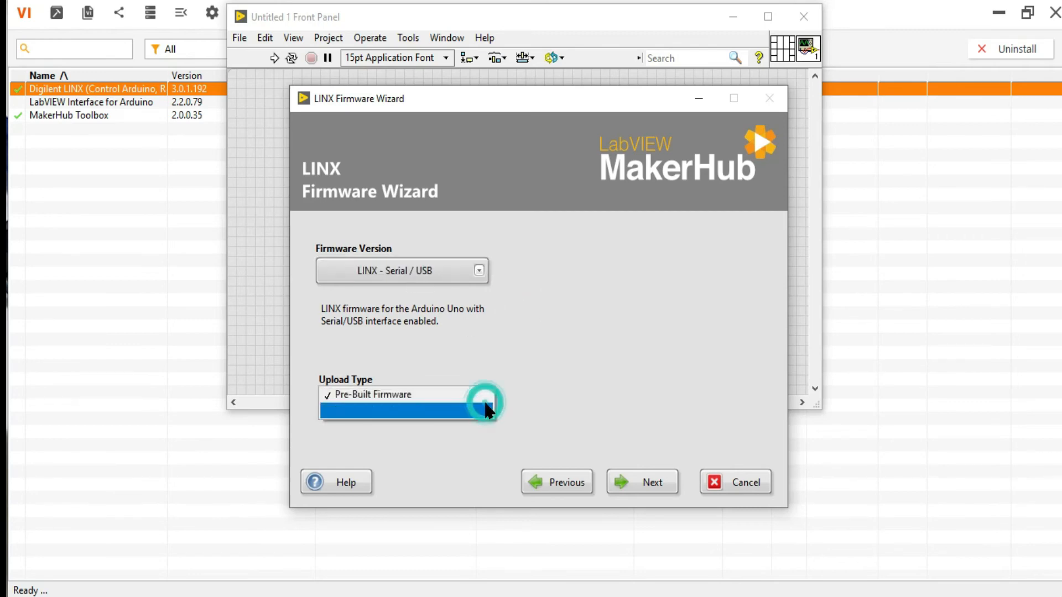
left_click(547, 401)
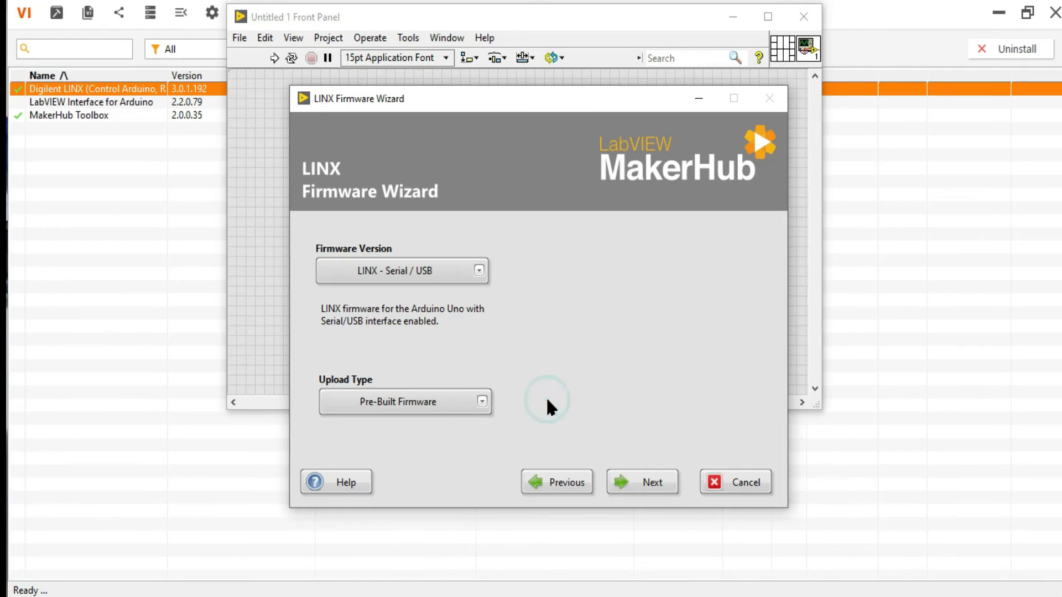
left_click(635, 483)
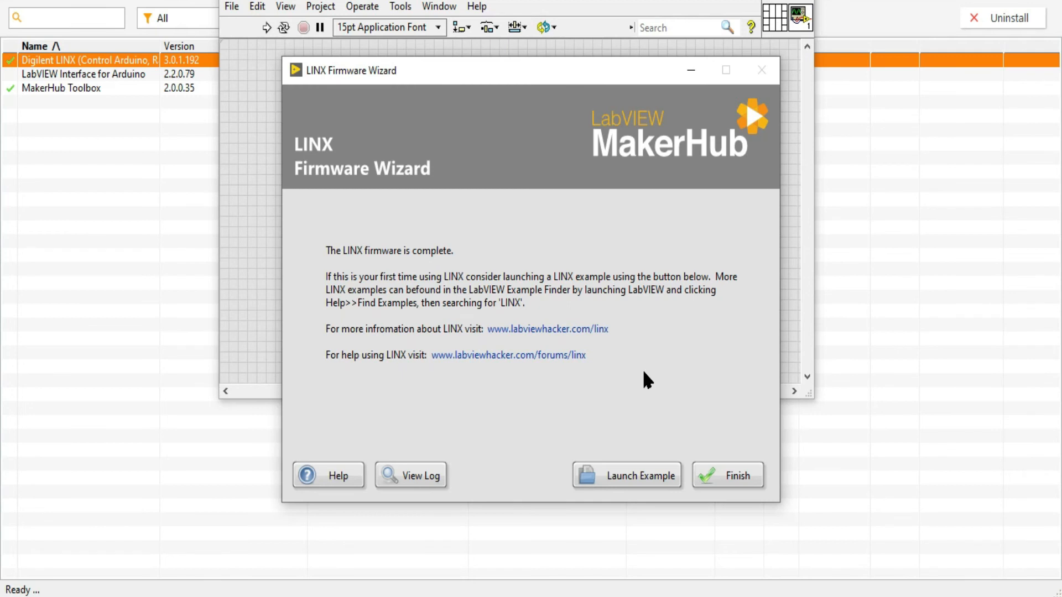
Launch the LINX Manual Blink example from the completed wizard and set its serial port to COM3.
left_click(641, 479)
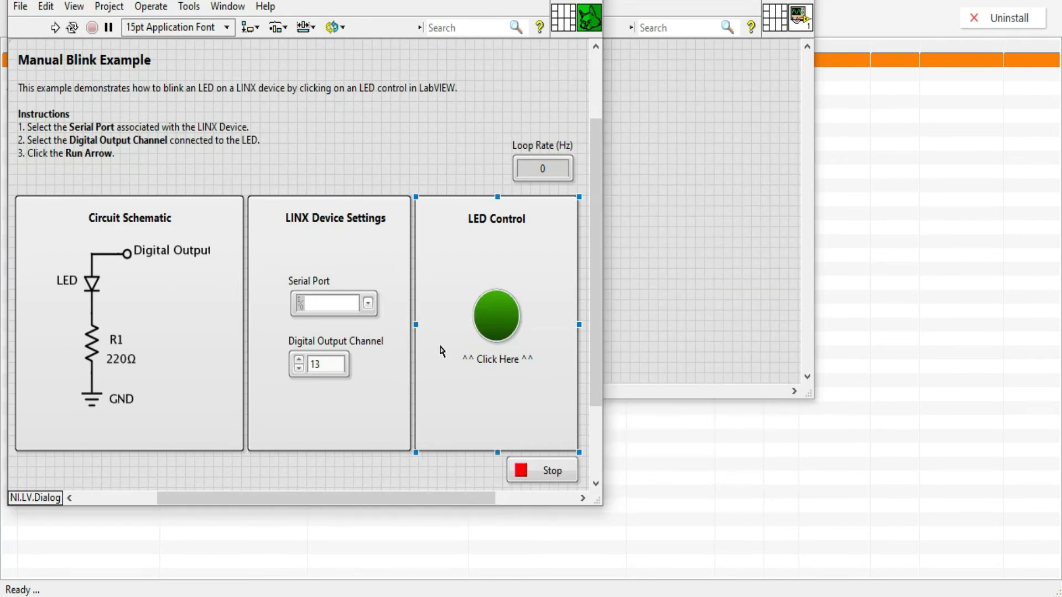
left_click_drag(412, 2, 468, 5)
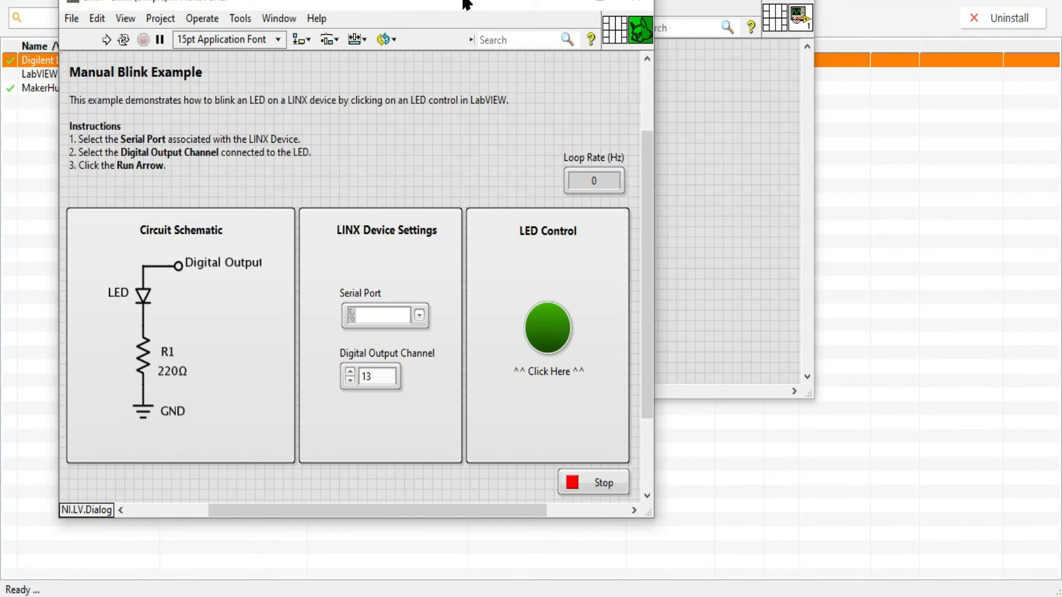
left_click(520, 224)
left_click(437, 294)
left_click(416, 326)
left_click(419, 324)
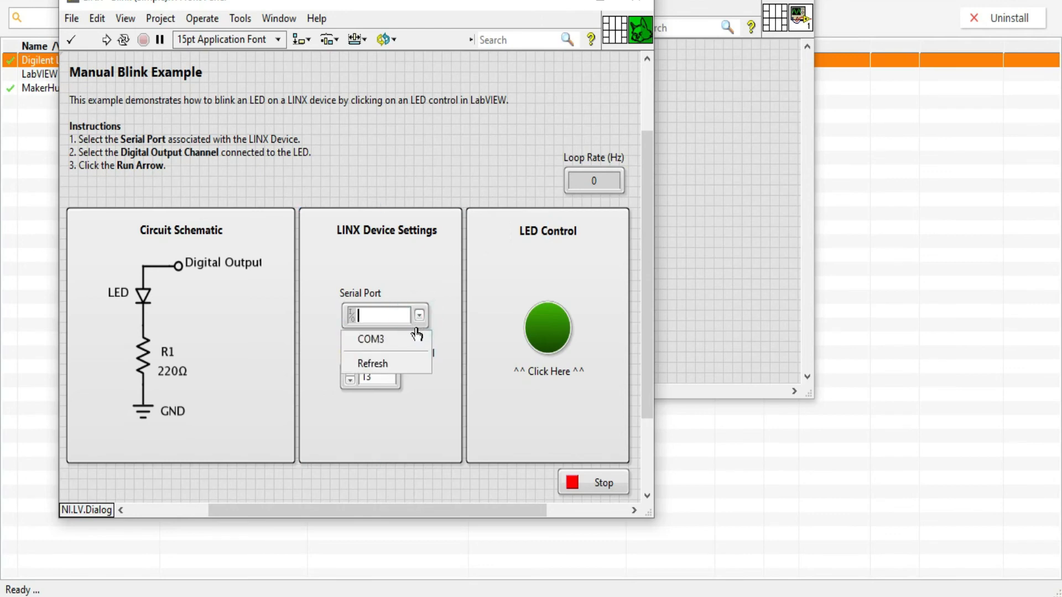
left_click(415, 340)
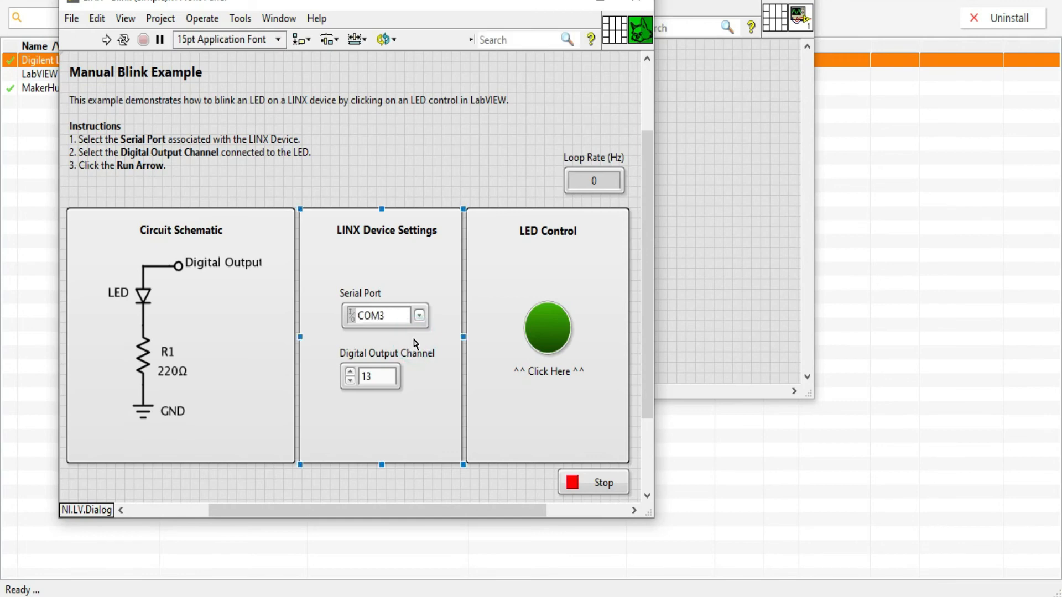
Run the Manual Blink example with digital output channel 13 and switch on the LED control.
left_click(384, 382)
left_click(374, 297)
left_click(356, 398)
left_click(352, 378)
left_click(106, 38)
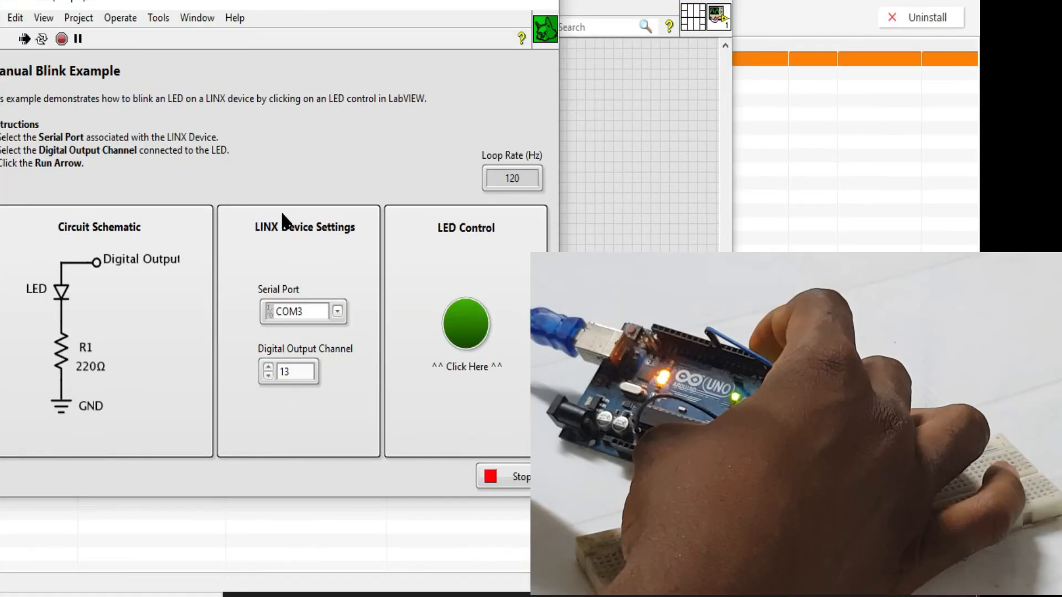
left_click(462, 343)
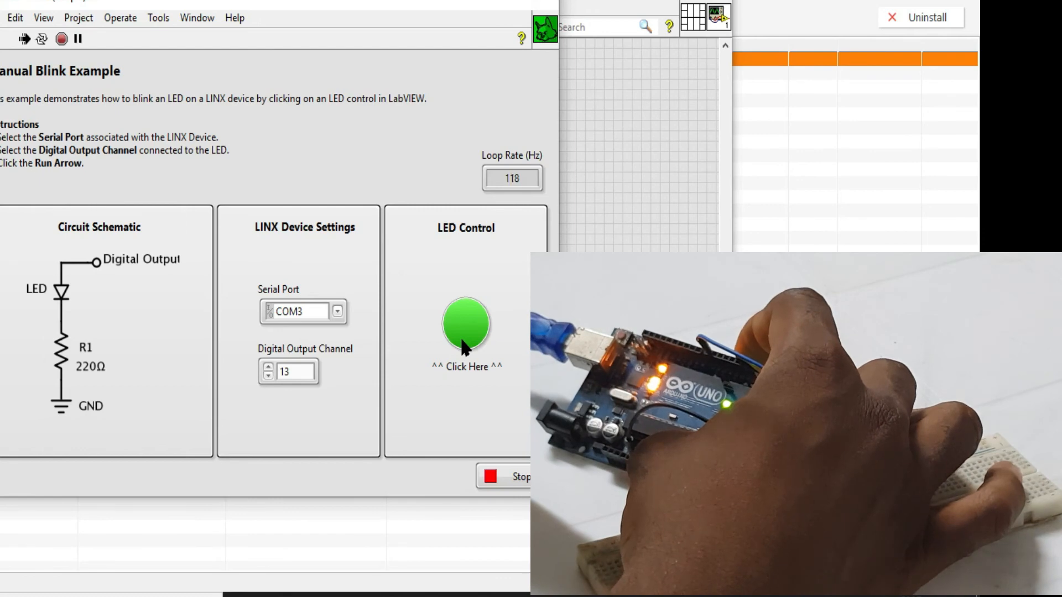
Toggle the LED control off and on repeatedly to blink the LED on digital output channel 13.
left_click(462, 341)
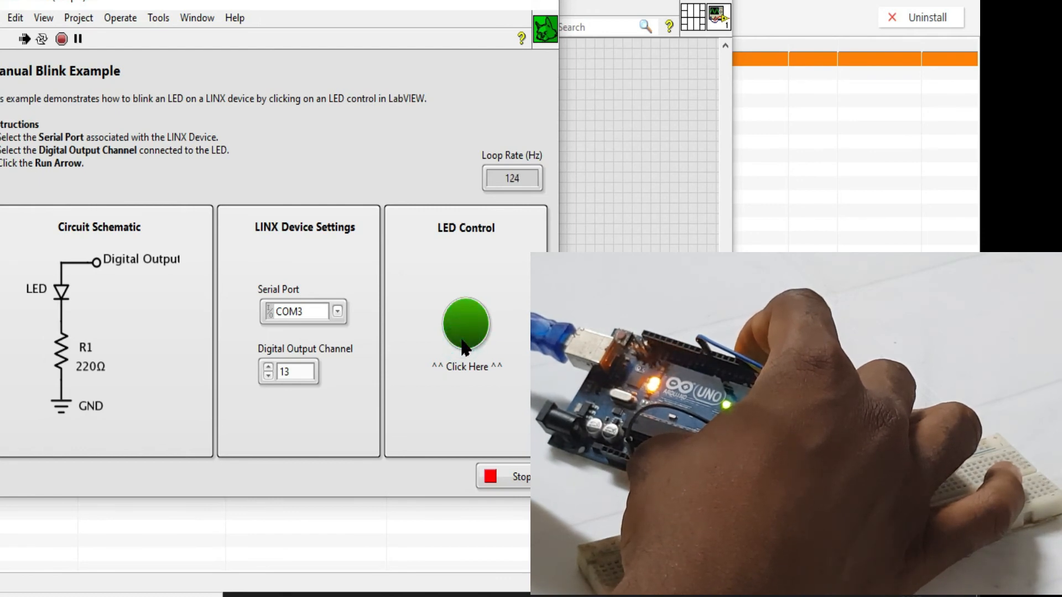
left_click(463, 342)
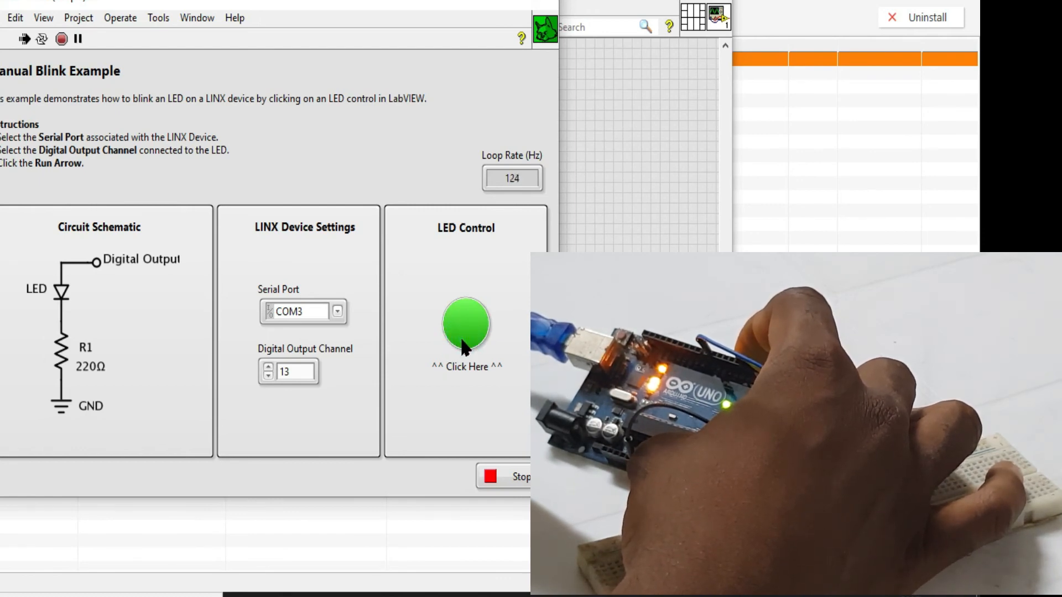
left_click(462, 341)
left_click(462, 342)
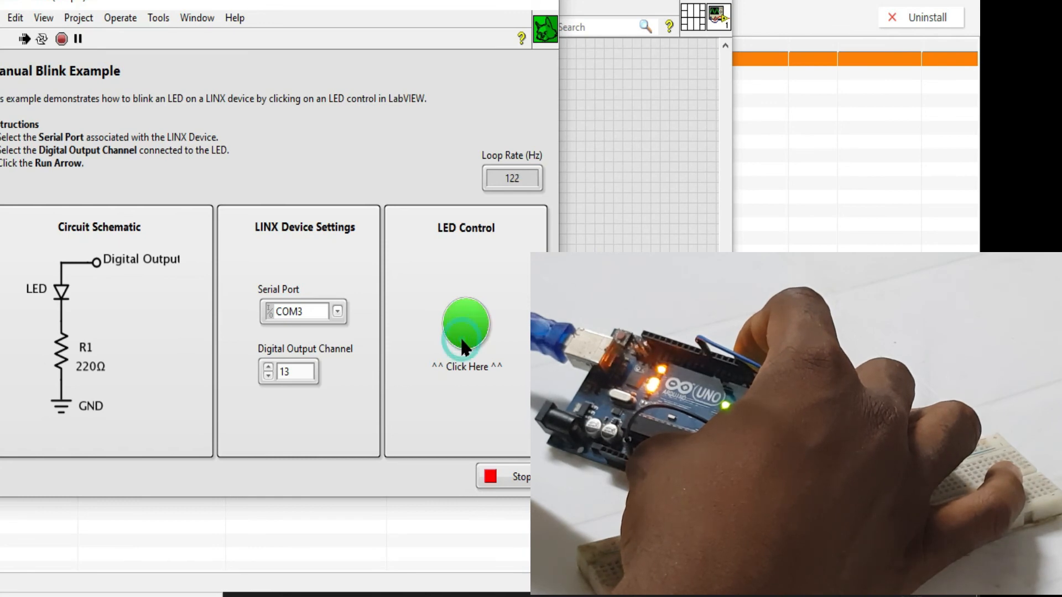
left_click(462, 342)
left_click(463, 341)
left_click(462, 341)
left_click(462, 341)
left_click(462, 342)
left_click(462, 342)
left_click(462, 341)
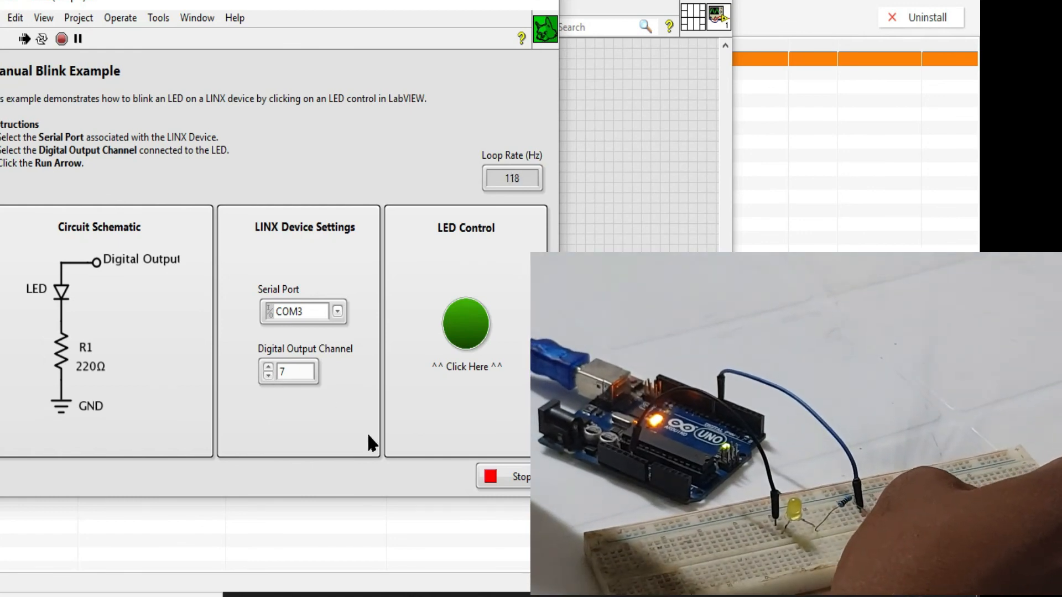
Switch the LED control on and off to test digital output channel 7, and stop the Manual Blink example.
left_click(459, 325)
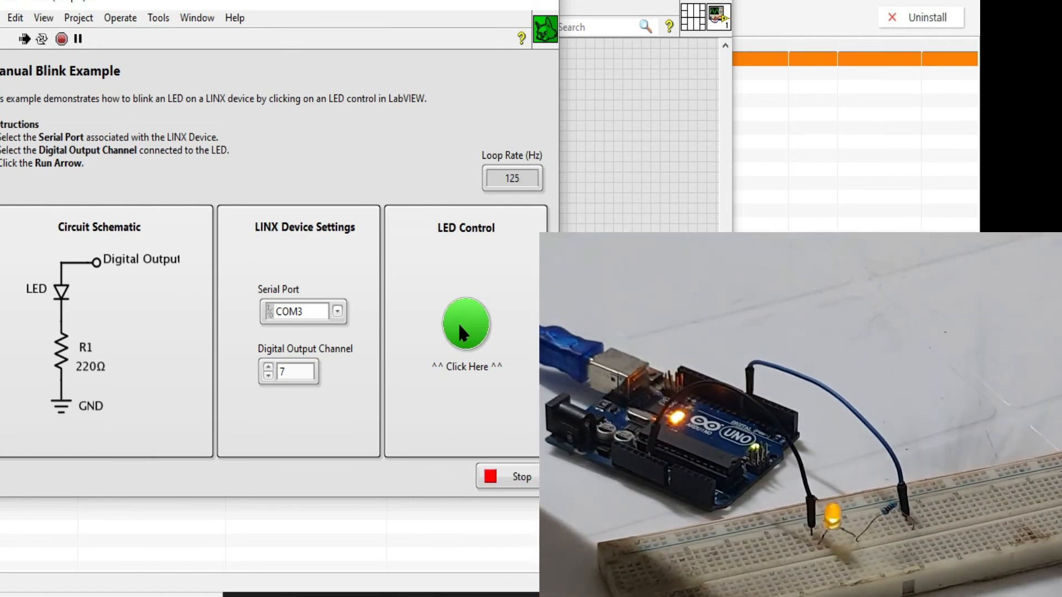
left_click(459, 326)
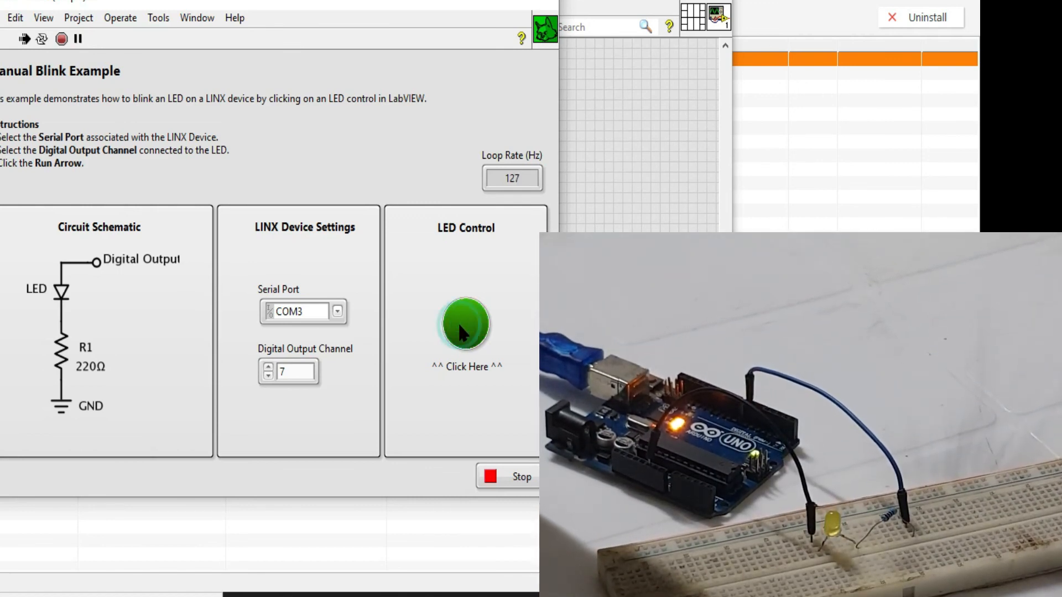
left_click(459, 326)
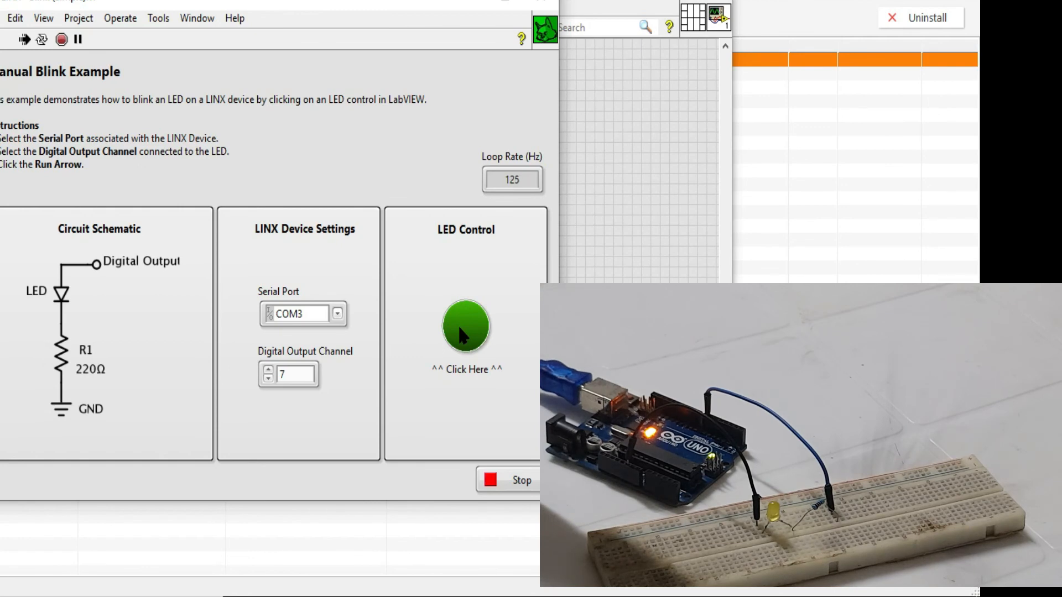
left_click(502, 479)
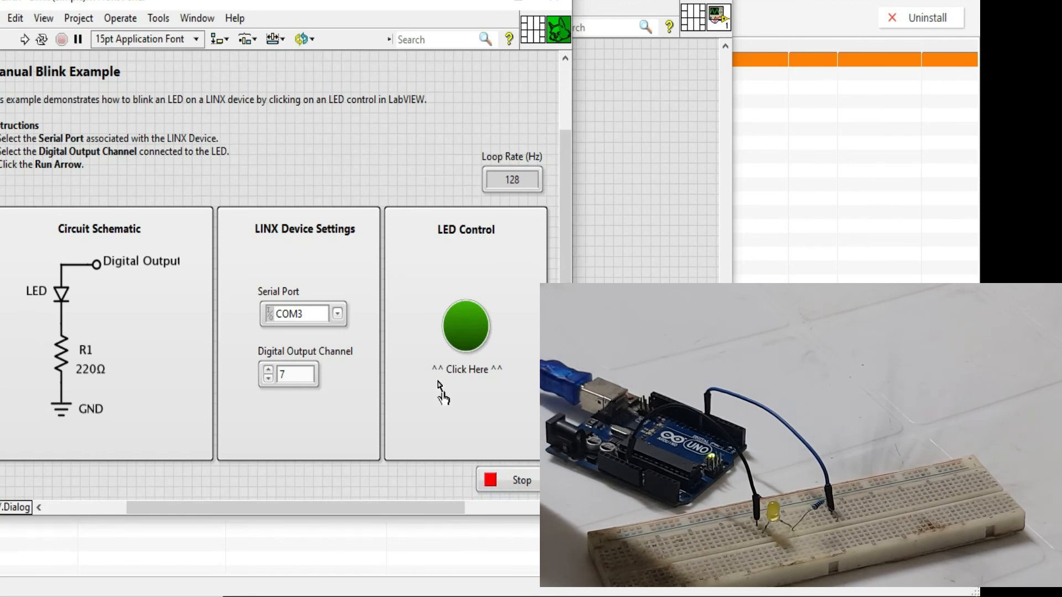
Run the Manual Blink example again on digital output channel 7 and toggle the LED control.
left_click(467, 348)
left_click(467, 346)
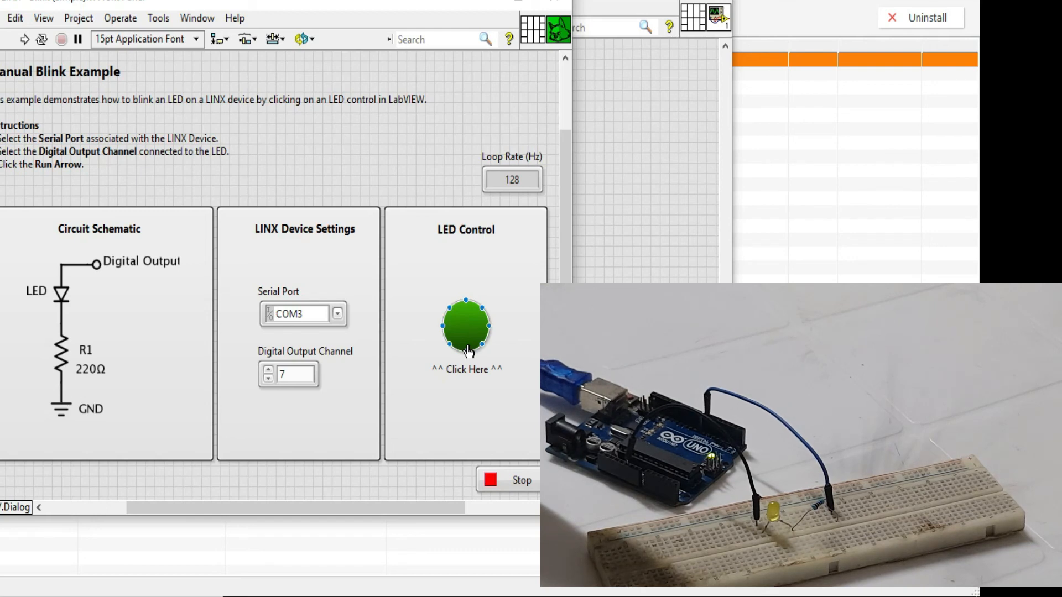
left_click(30, 37)
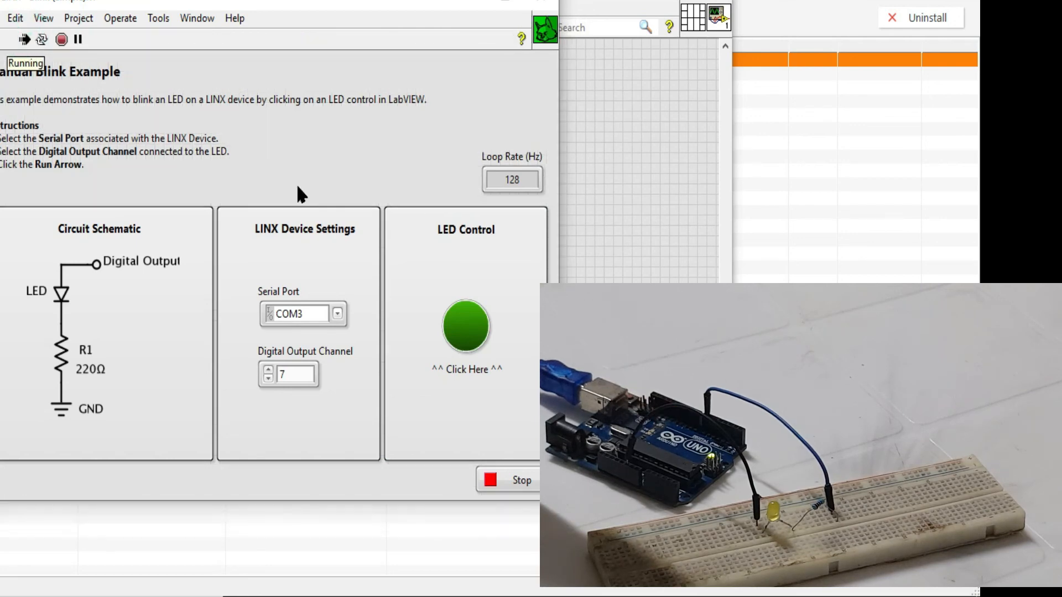
left_click(460, 323)
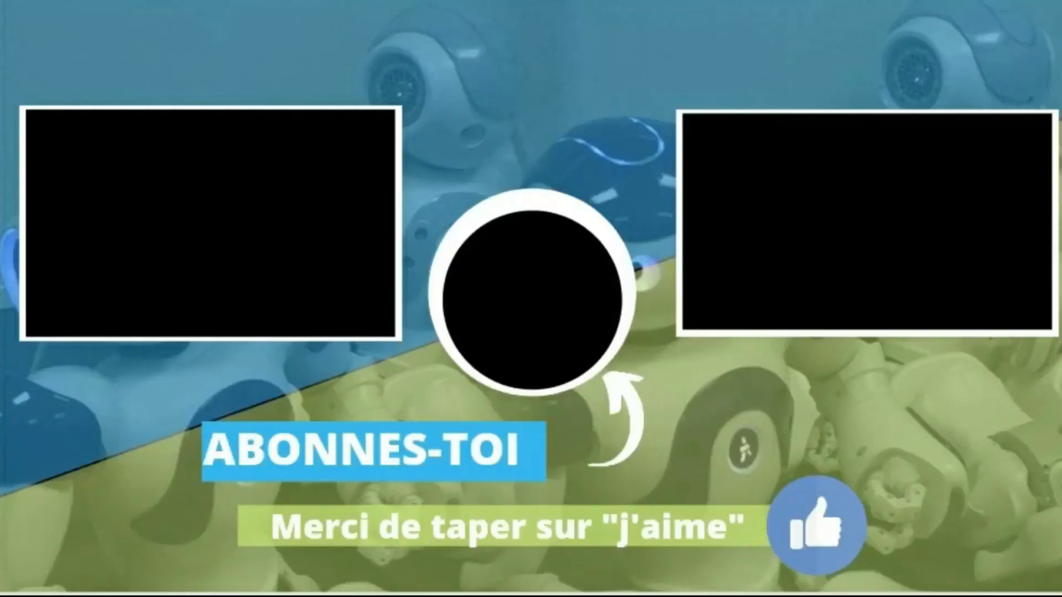